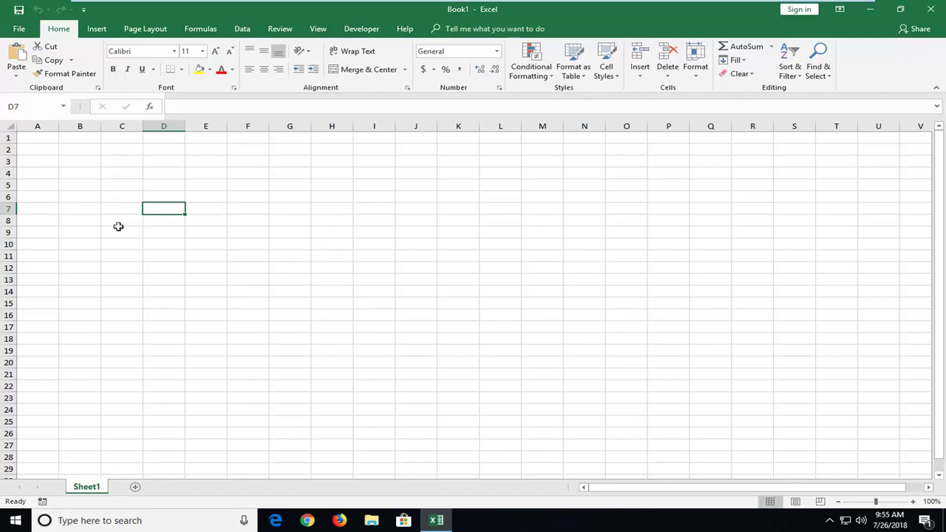
# Open the Save page of Excel Options, showing the 10-minute AutoRecover interval and its file location
pyautogui.click(94, 211)
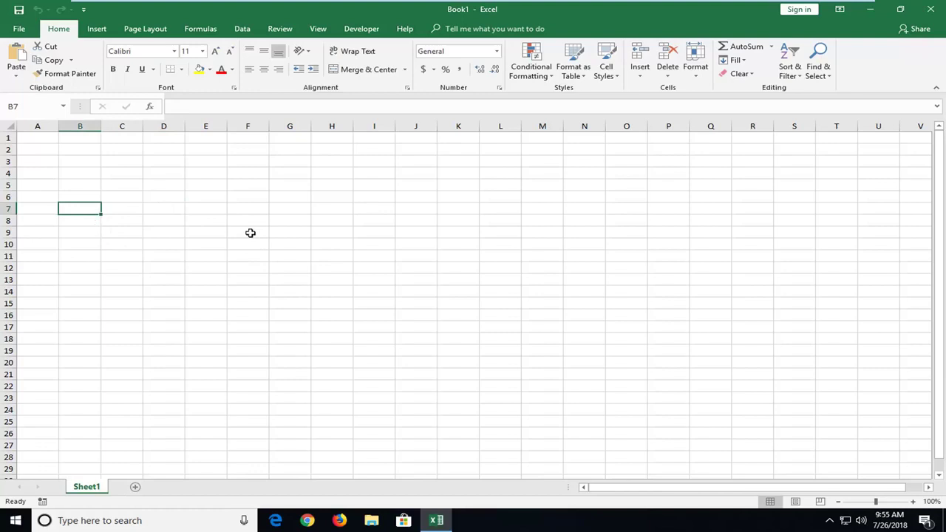
pyautogui.click(20, 29)
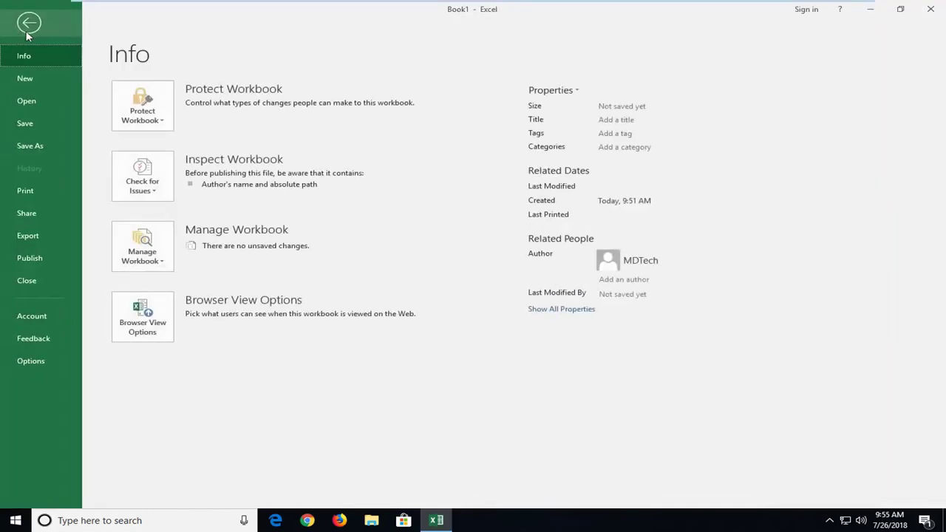
pyautogui.click(21, 369)
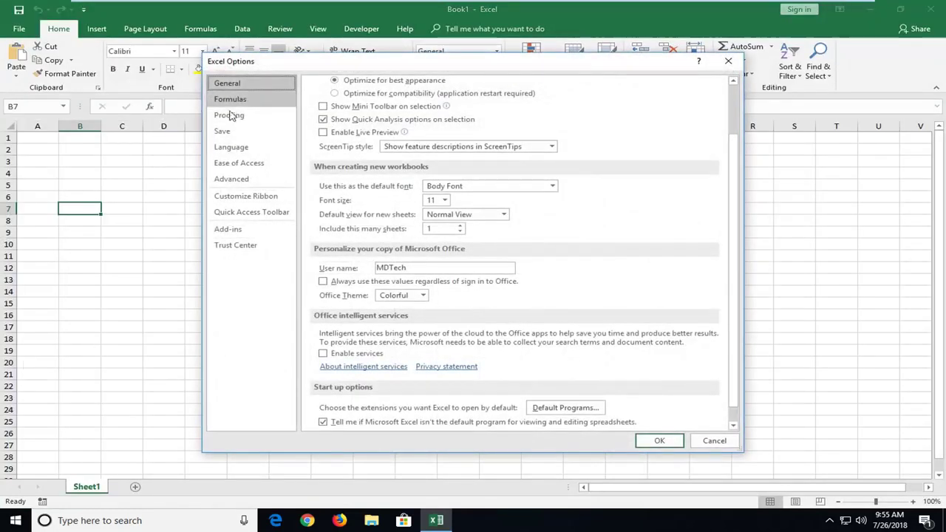
pyautogui.click(223, 137)
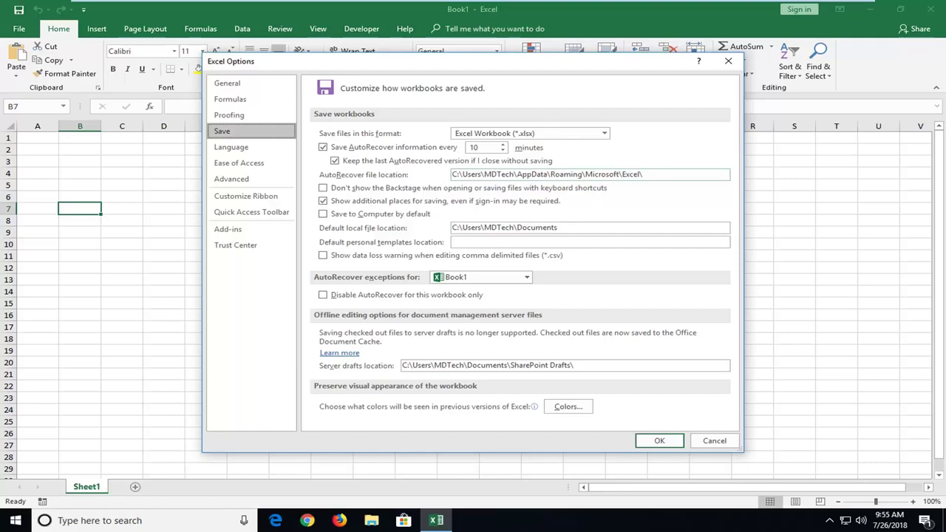
# Search the Start menu for 'computer' to launch a This PC window
pyautogui.click(9, 525)
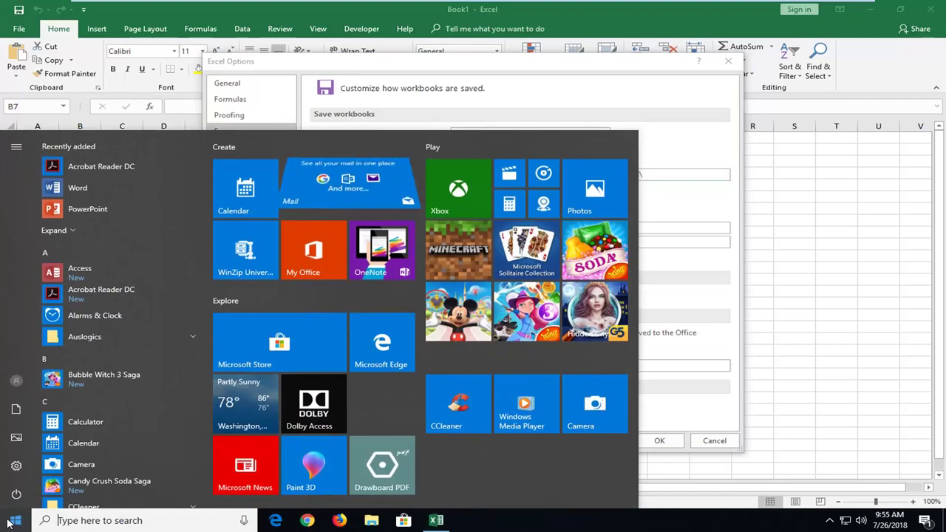
pyautogui.write('computer')
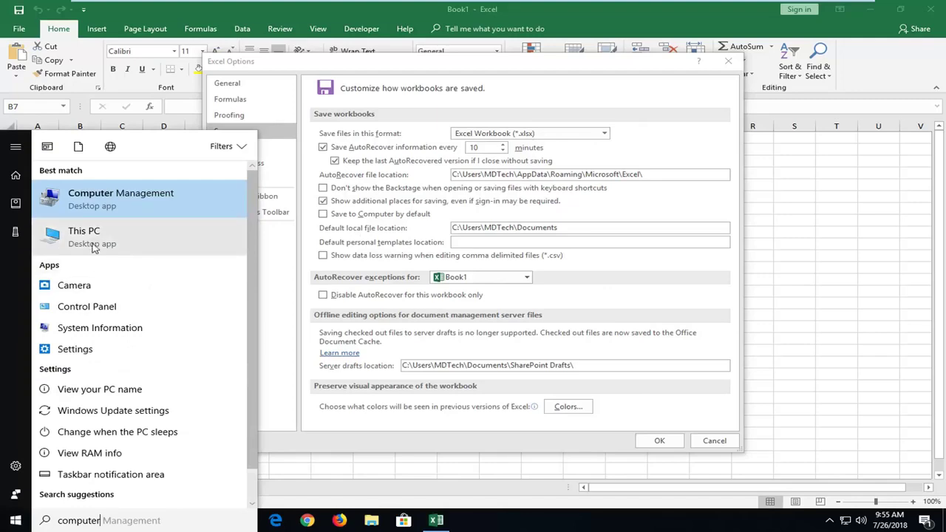
pyautogui.press('Escape')
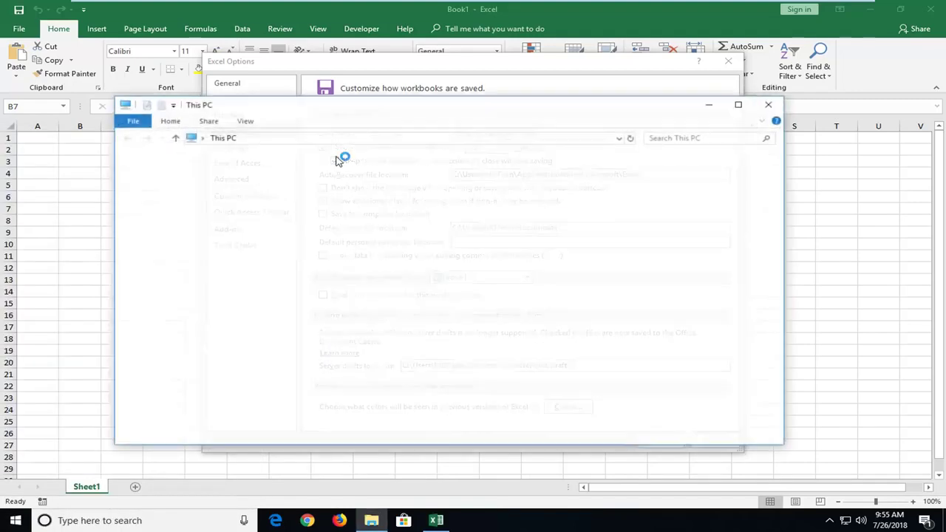
# Arrange the This PC window beside the Excel Options dialog
pyautogui.moveTo(319, 104); pyautogui.dragTo(689, 233)
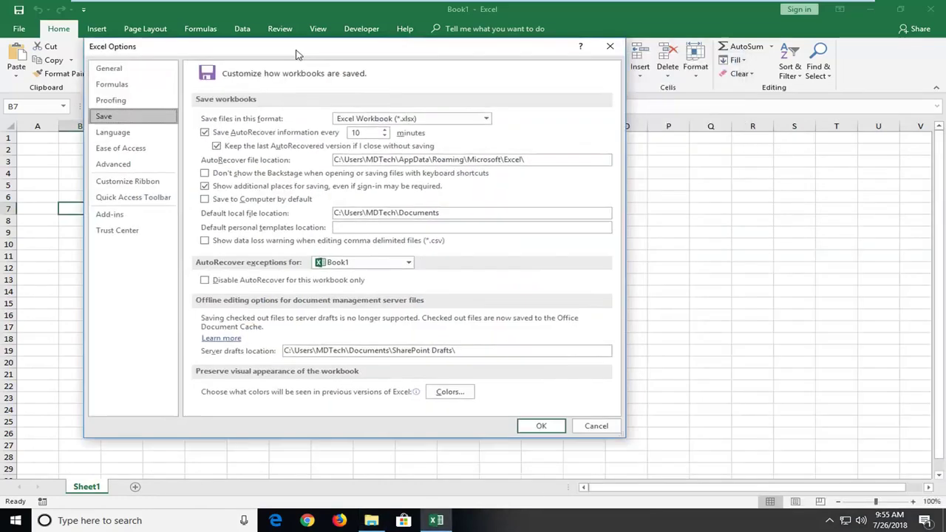
pyautogui.moveTo(419, 63); pyautogui.dragTo(252, 36)
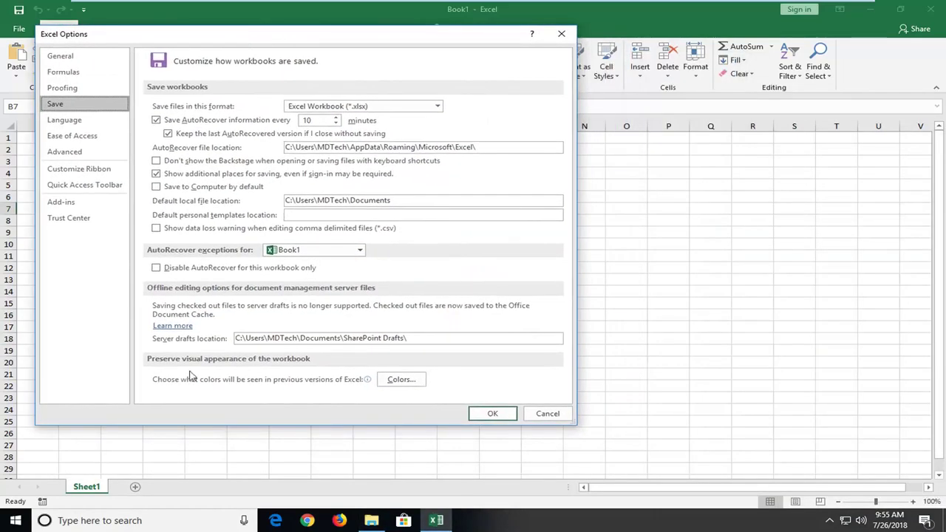
pyautogui.click(371, 520)
pyautogui.moveTo(649, 235); pyautogui.dragTo(595, 108)
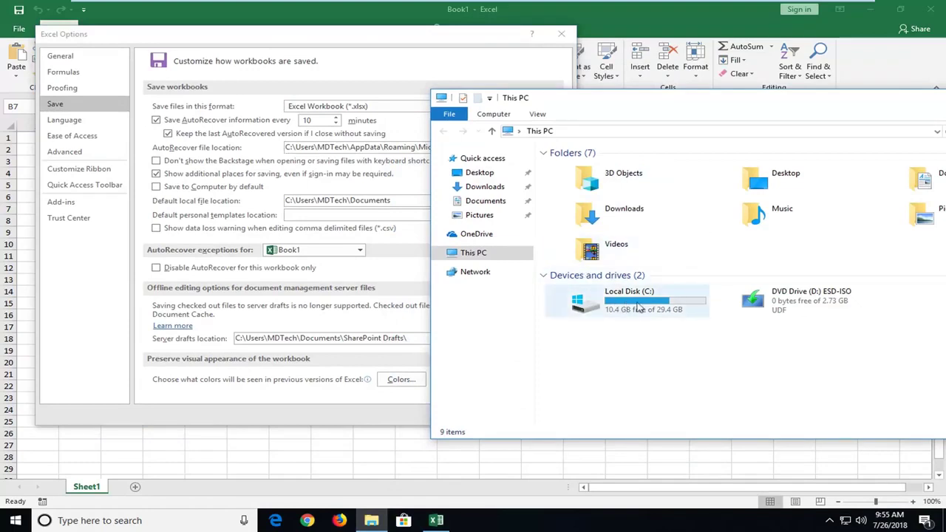
# Drill into Local Disk (C:) > Users > MDTech in File Explorer
pyautogui.doubleClick(635, 303)
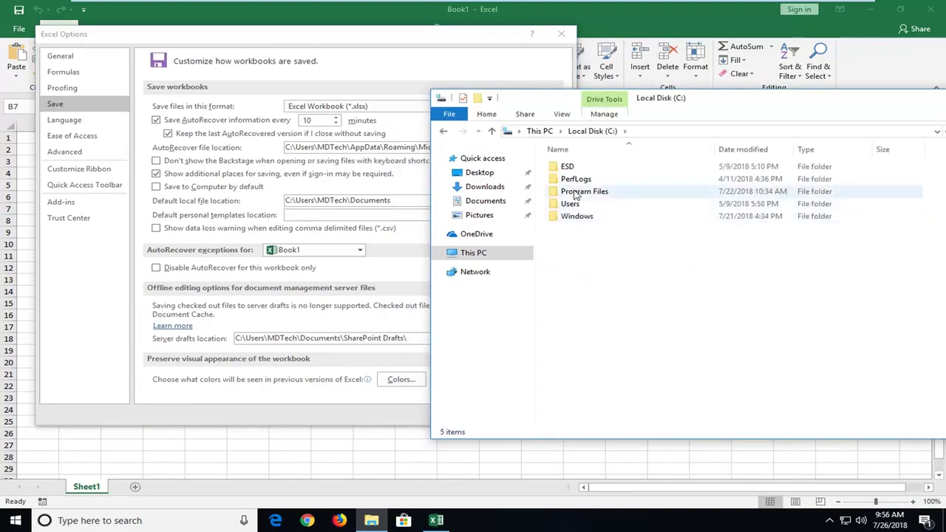
pyautogui.doubleClick(581, 206)
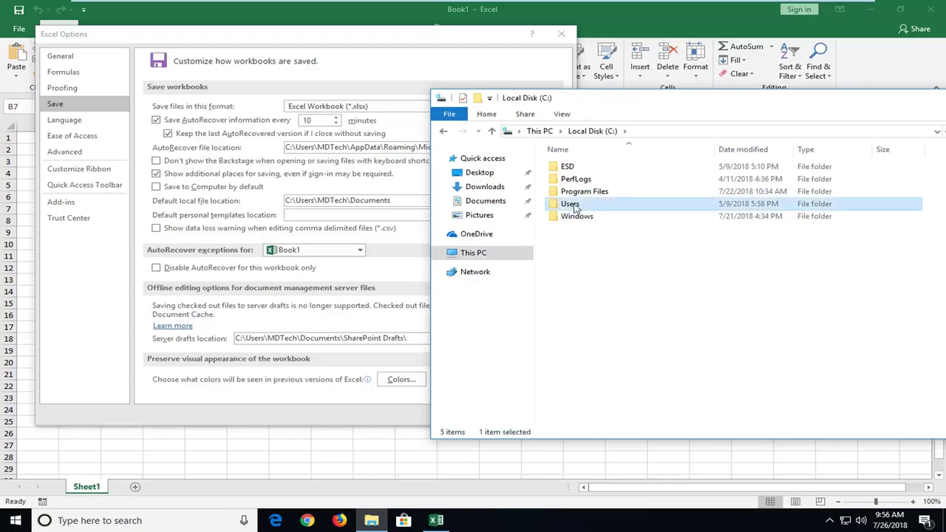
pyautogui.moveTo(582, 98); pyautogui.dragTo(633, 94)
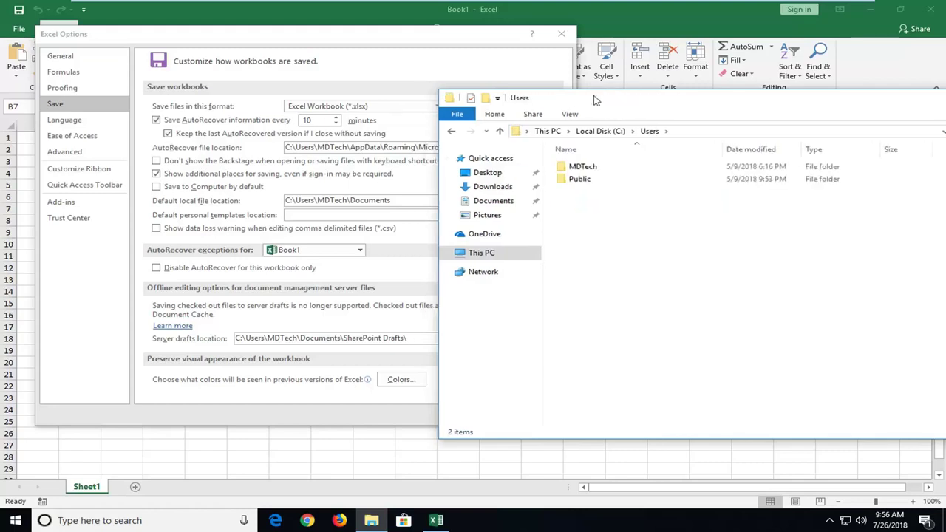
pyautogui.click(604, 174)
pyautogui.doubleClick(641, 167)
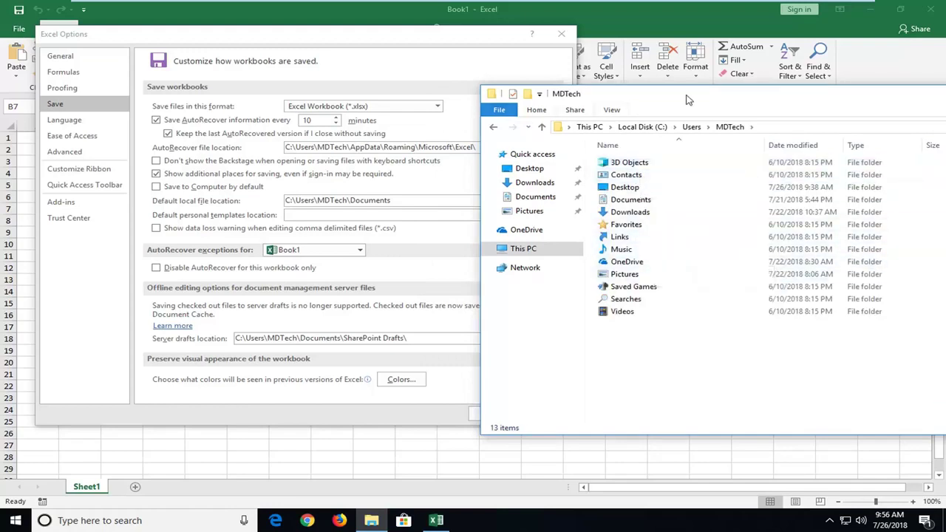
pyautogui.moveTo(689, 97); pyautogui.dragTo(416, 109)
# Turn on 'Show hidden files, folders, and drives' in Folder Options and apply it
pyautogui.click(339, 121)
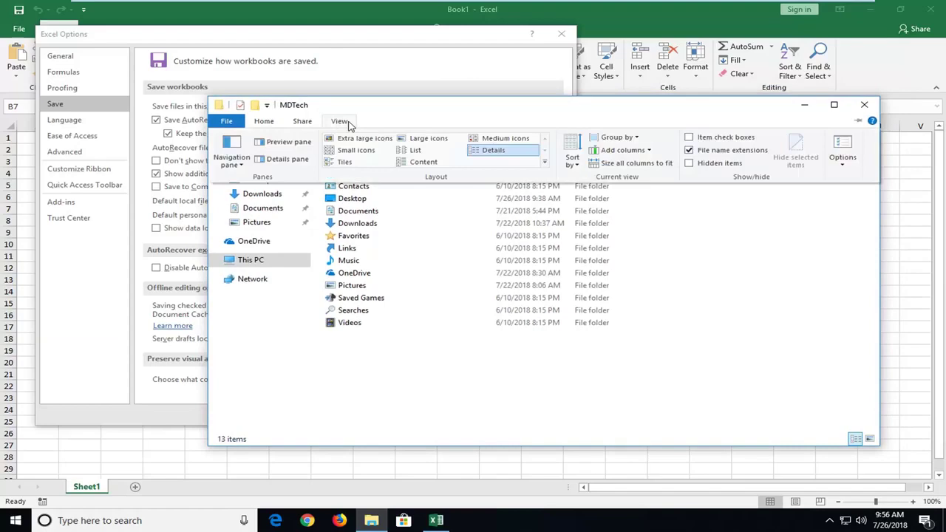
pyautogui.click(850, 147)
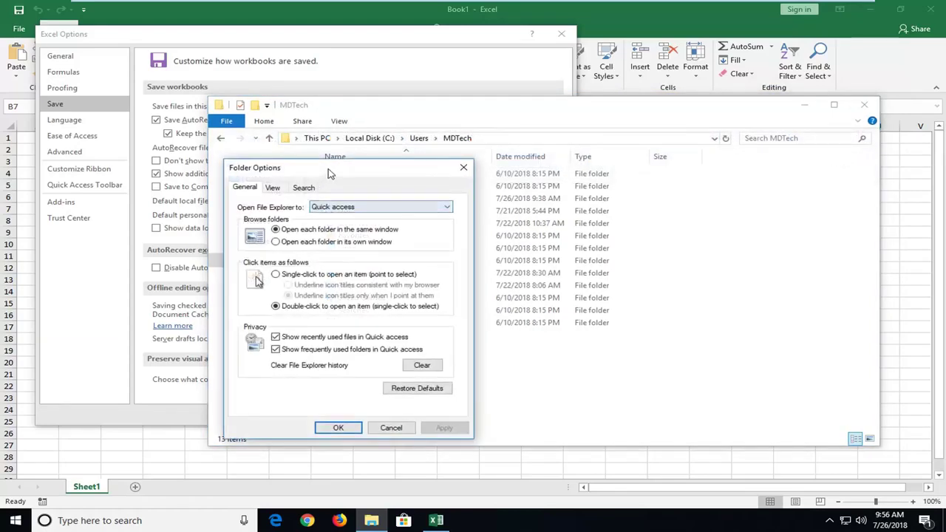
pyautogui.moveTo(330, 173); pyautogui.dragTo(489, 132)
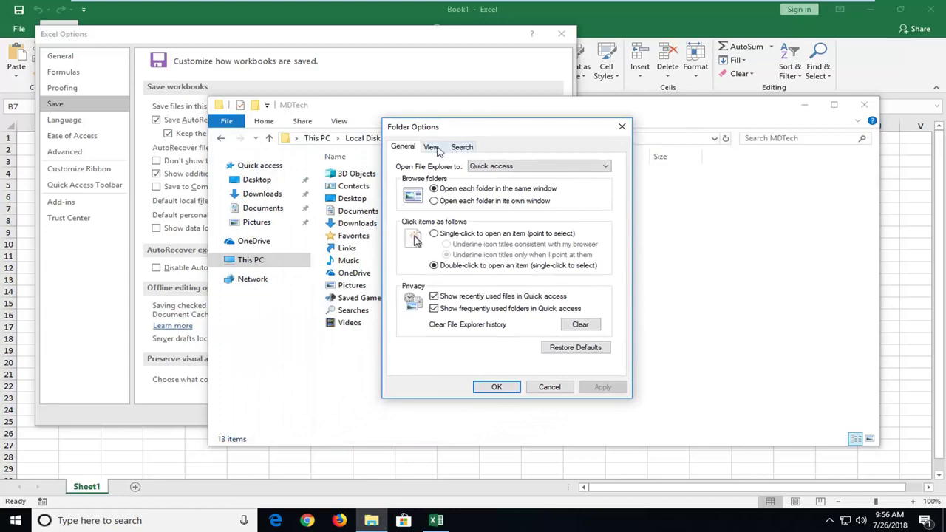
pyautogui.click(432, 148)
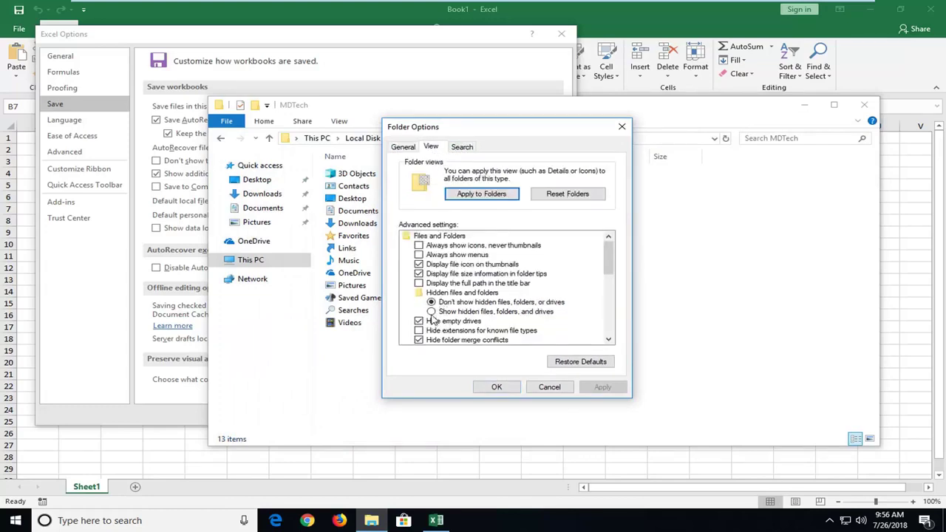
pyautogui.click(432, 312)
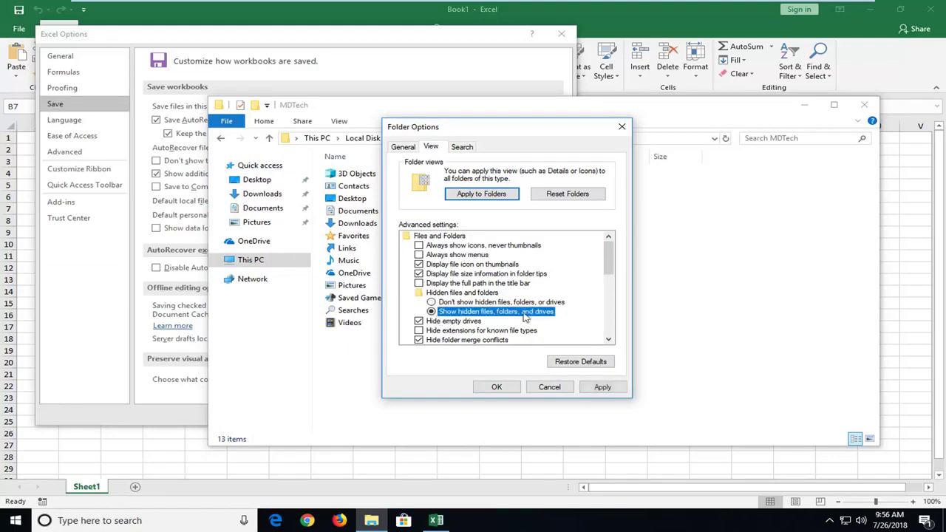
pyautogui.click(592, 387)
pyautogui.click(494, 387)
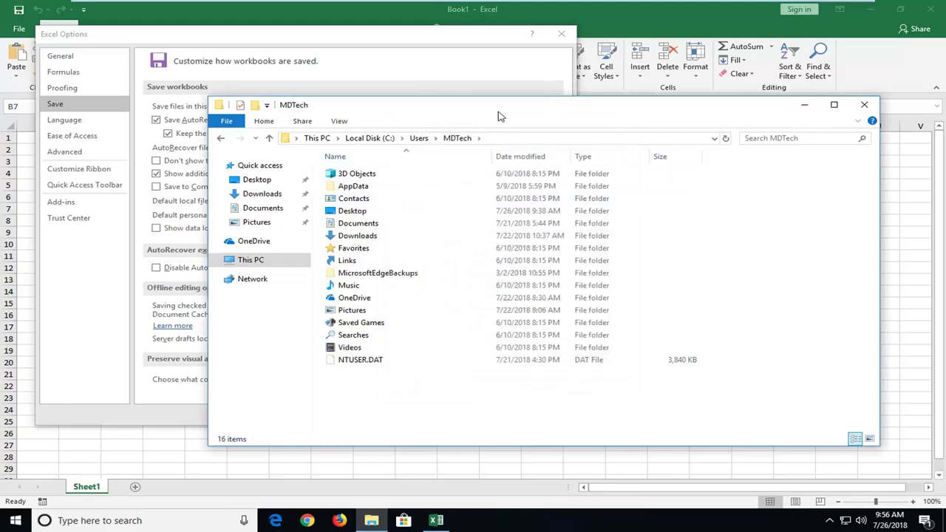
# Navigate to the AppData\Roaming\Microsoft\Excel folder in File Explorer
pyautogui.moveTo(499, 116); pyautogui.dragTo(714, 108)
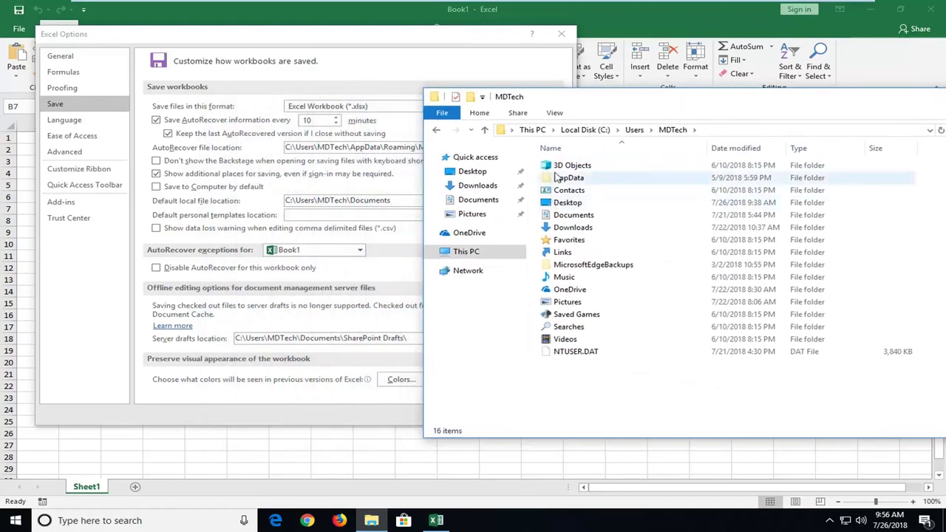
pyautogui.click(556, 178)
pyautogui.moveTo(591, 105); pyautogui.dragTo(638, 98)
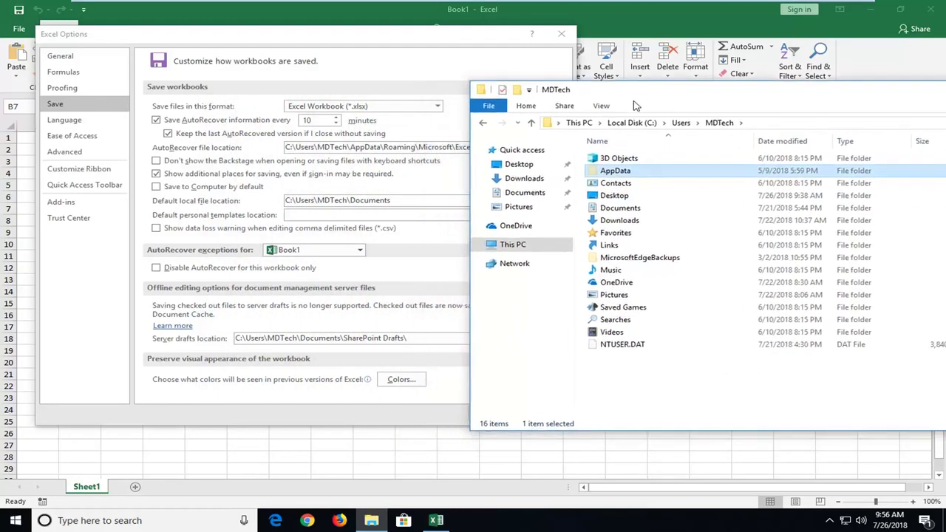
pyautogui.doubleClick(613, 173)
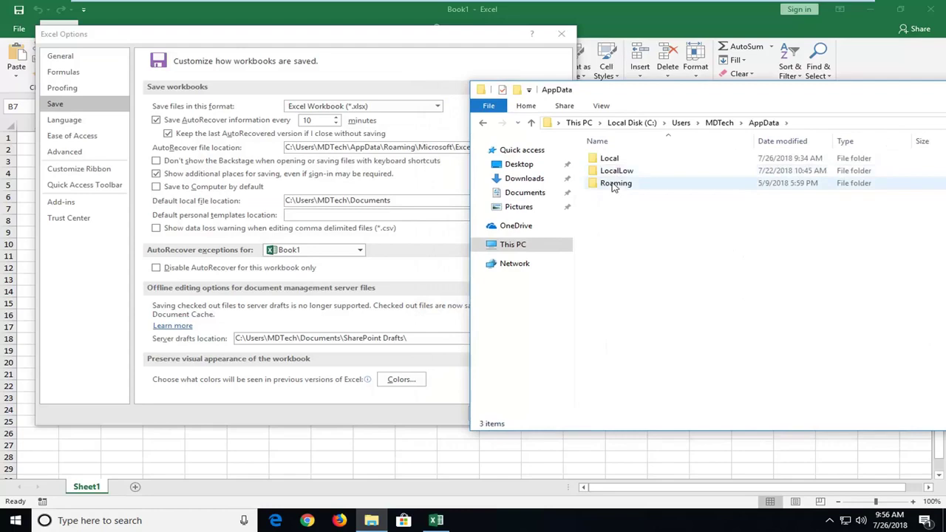
pyautogui.doubleClick(612, 185)
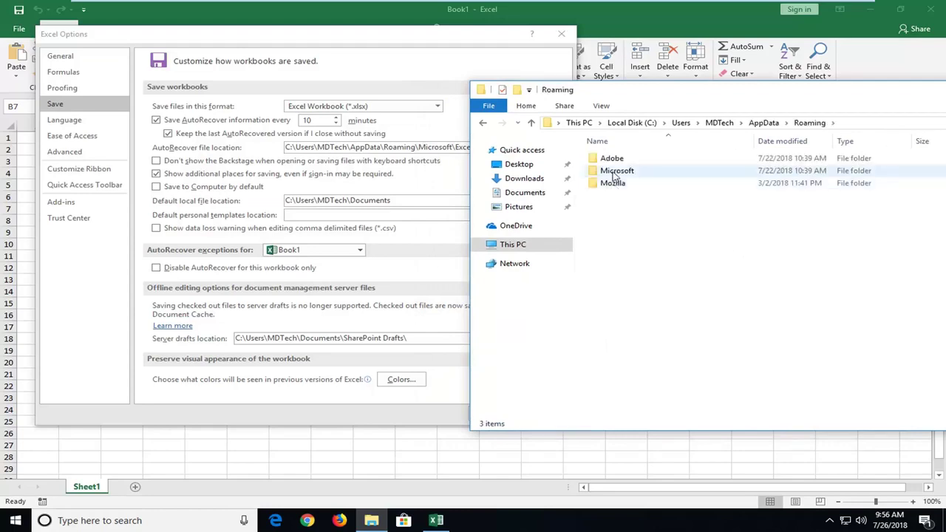
pyautogui.doubleClick(614, 171)
pyautogui.doubleClick(614, 196)
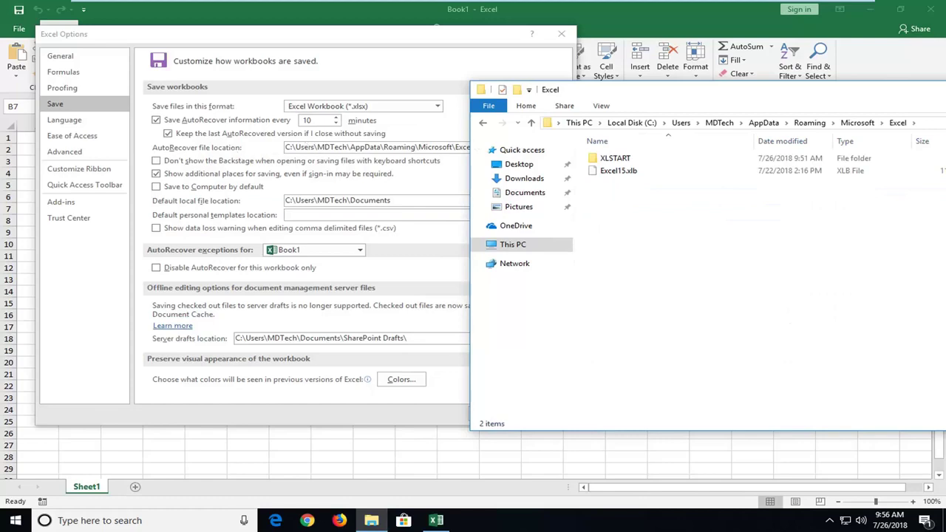
# Look inside XLSTART, then return to the Excel folder and select Excel15.xlb
pyautogui.moveTo(650, 92)
pyautogui.mouseDown()
pyautogui.moveTo(667, 95)
pyautogui.moveTo(641, 94)
pyautogui.mouseUp()
pyautogui.doubleClick(608, 158)
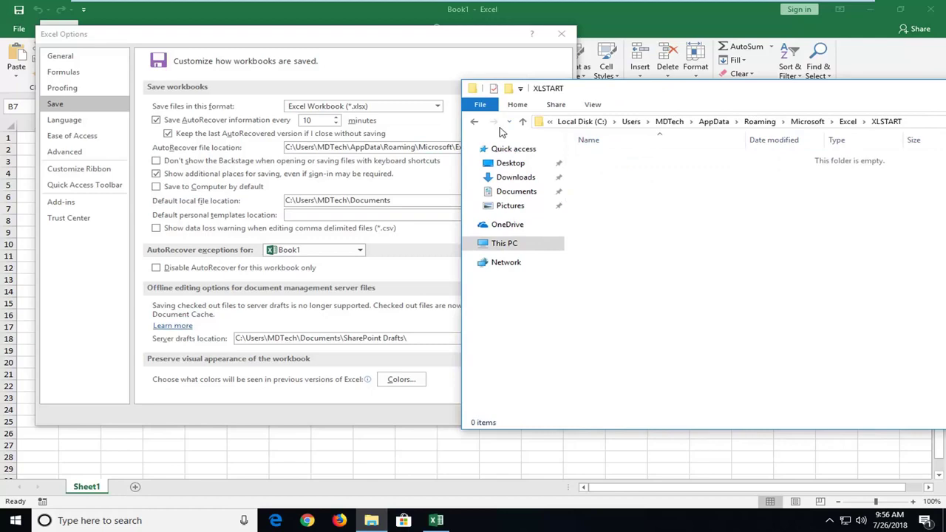
pyautogui.moveTo(666, 94); pyautogui.dragTo(503, 89)
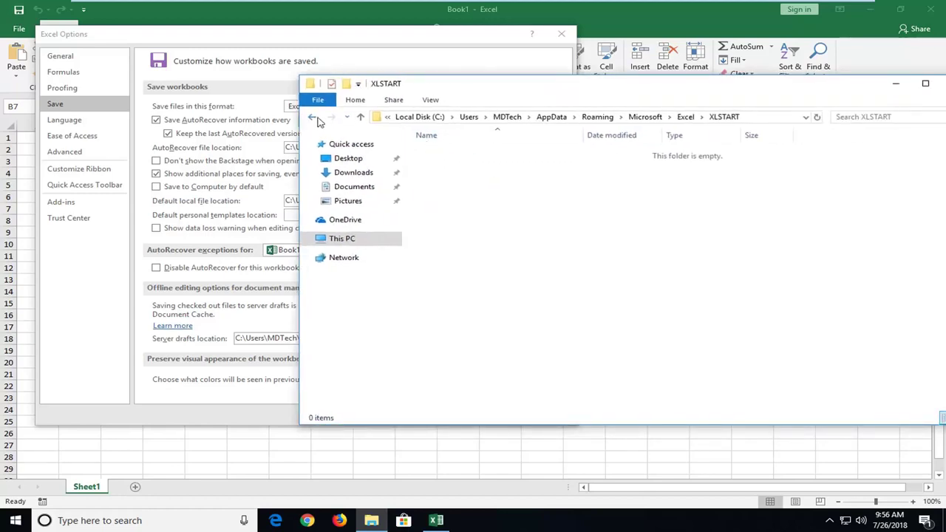
pyautogui.click(312, 117)
pyautogui.click(460, 167)
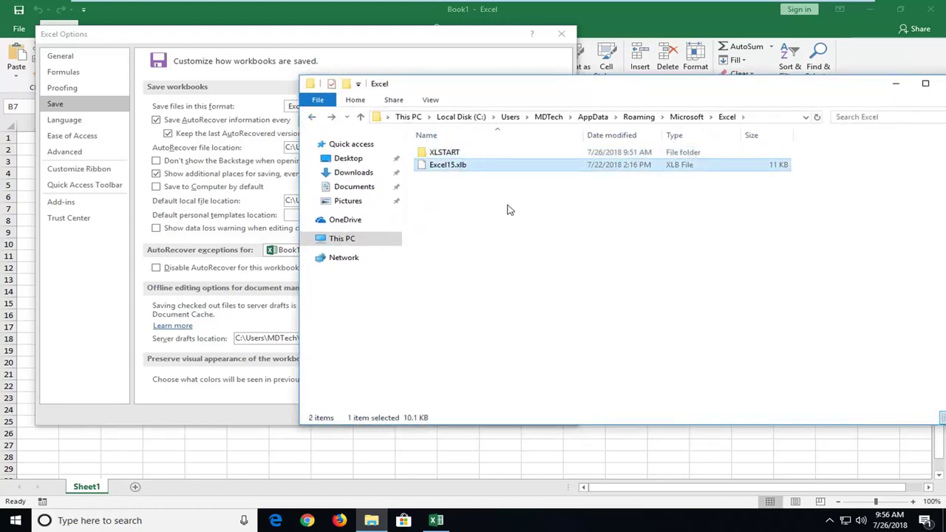
pyautogui.moveTo(690, 92)
pyautogui.mouseDown()
pyautogui.moveTo(454, 155)
pyautogui.moveTo(613, 89)
pyautogui.mouseUp()
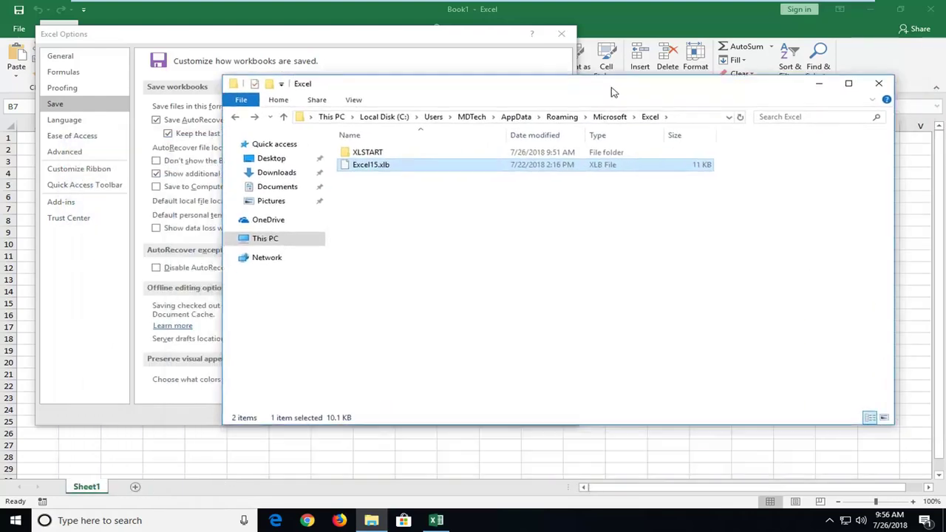
# Close File Explorer and set 'Save AutoRecover information every' to 1 minute
pyautogui.click(879, 79)
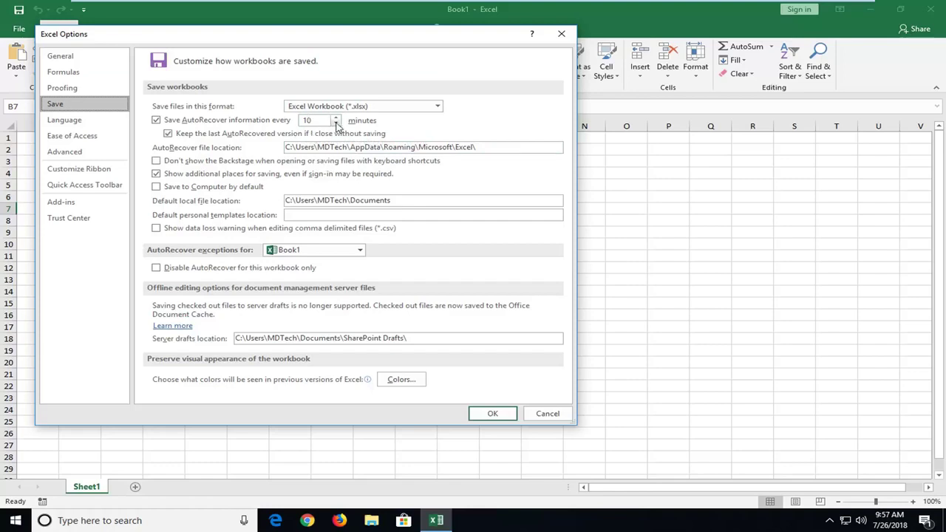
pyautogui.click(336, 124)
pyautogui.click(336, 123)
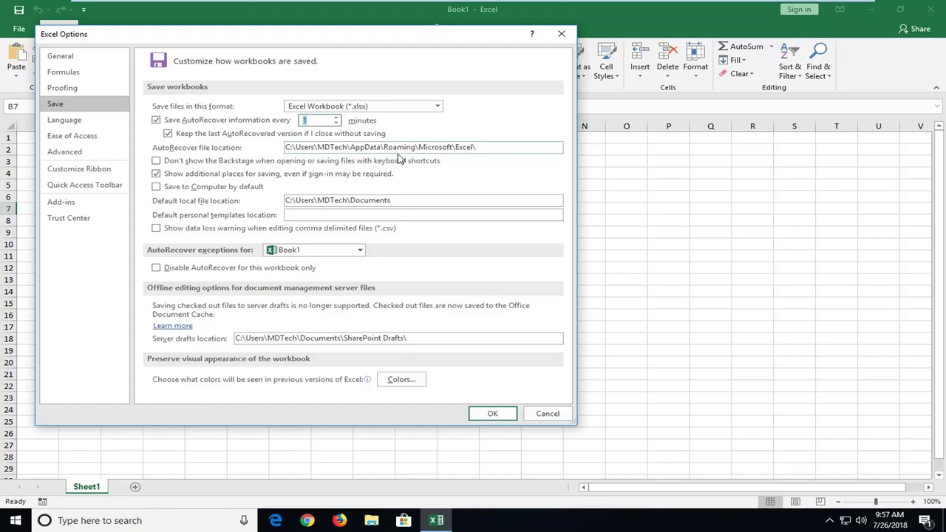
# Confirm the 1-minute AutoRecover setting with OK, returning to the blank Book1 worksheet
pyautogui.click(494, 413)
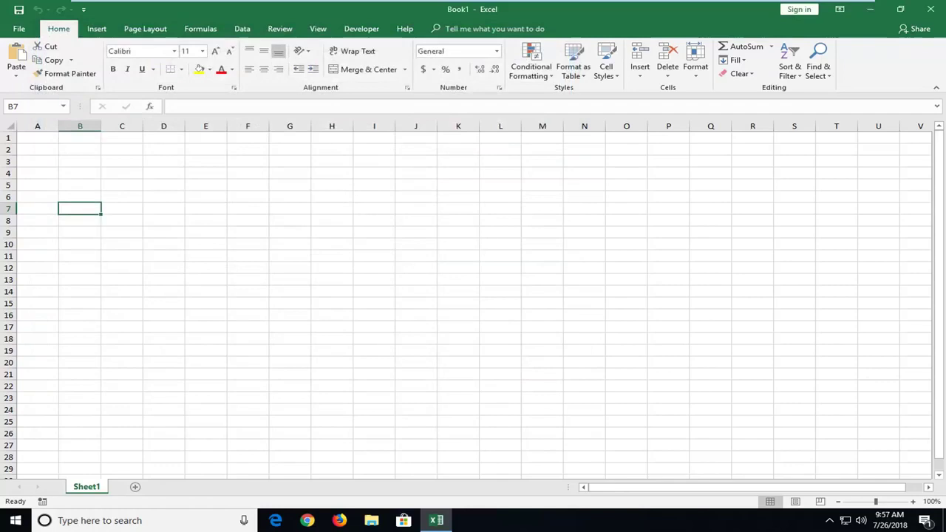